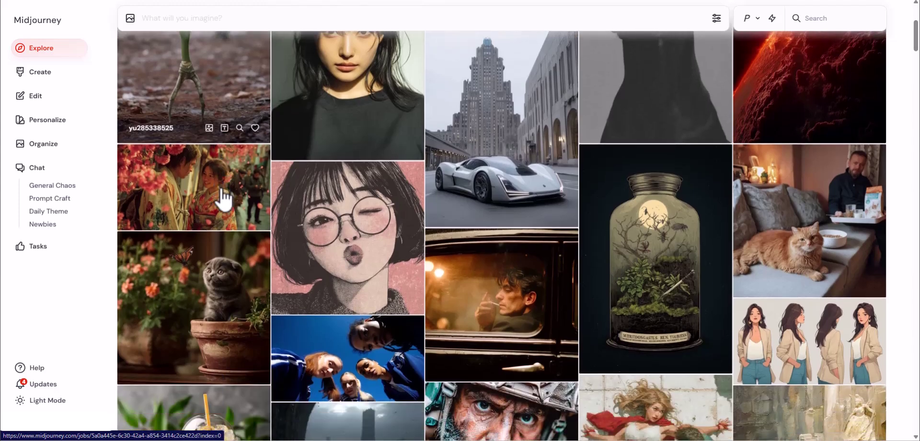
scroll(223, 197, "down", 8)
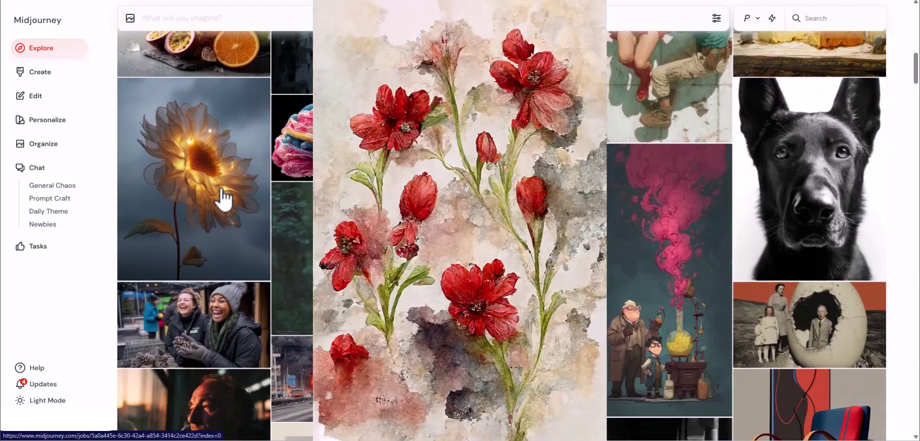
scroll(222, 197, "down", 6)
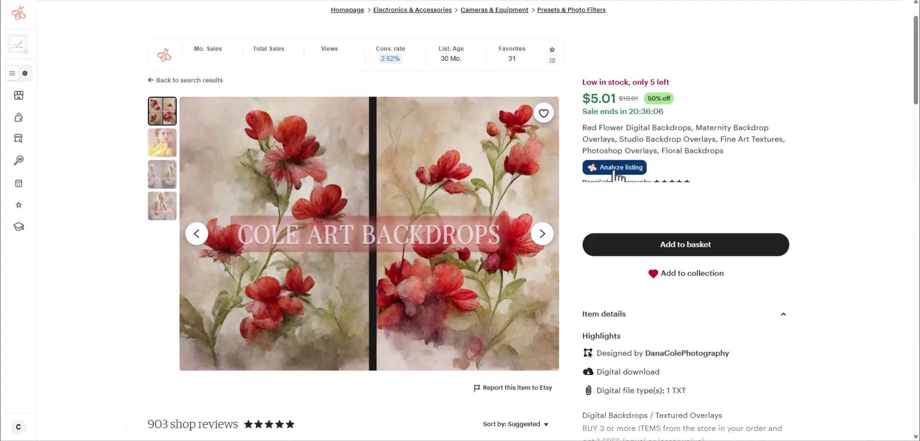
- View the enlarged photos of the Red Flower Digital Backdrops listing on Etsy one after another
left_click(614, 172)
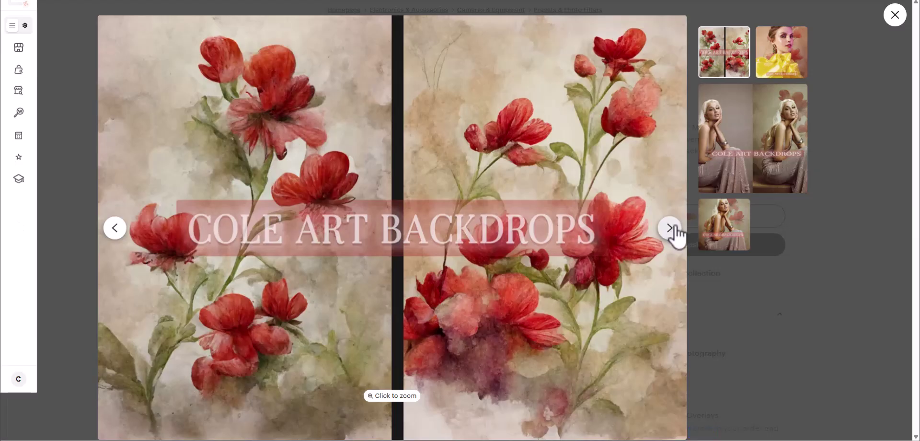
left_click(671, 232)
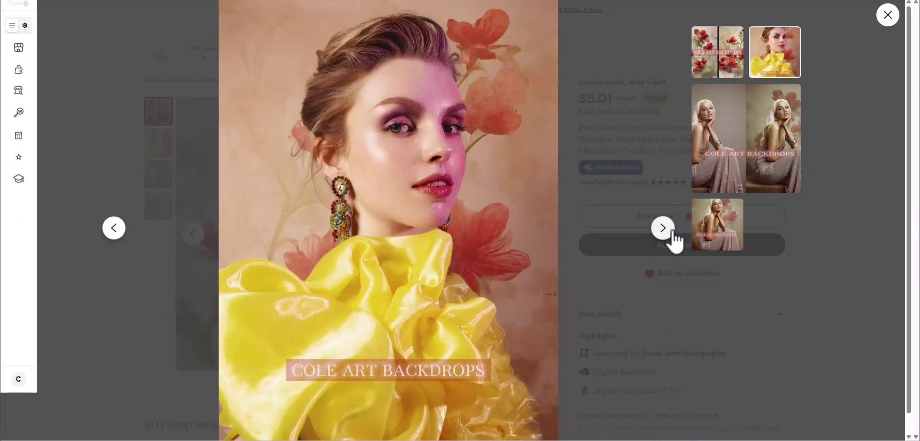
left_click(673, 232)
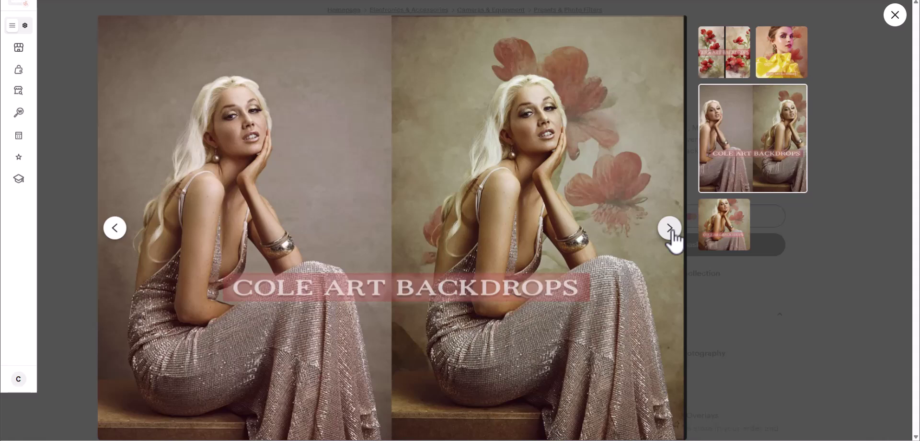
left_click(671, 230)
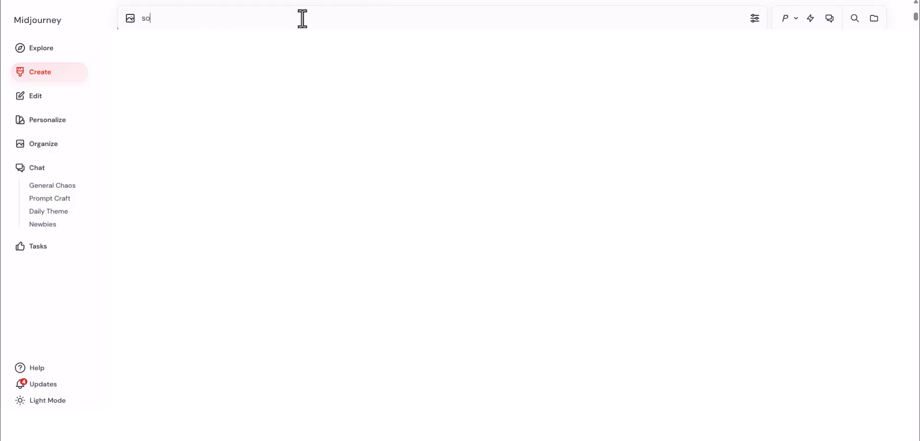
- In Midjourney, generate images from "soft red floral wall watercolor group of small flowers on darker textured backdrop, floral, detailed, matte --ar 2:3 --stylize 5000 --v 3"
type("t red flo")
type("ral wall watercolor group of ")
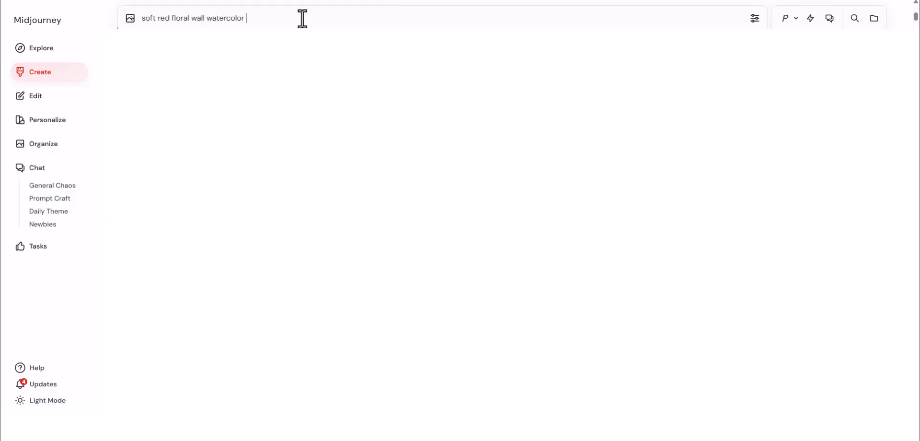
type("small f")
type("lowers on darker textured backdrop,")
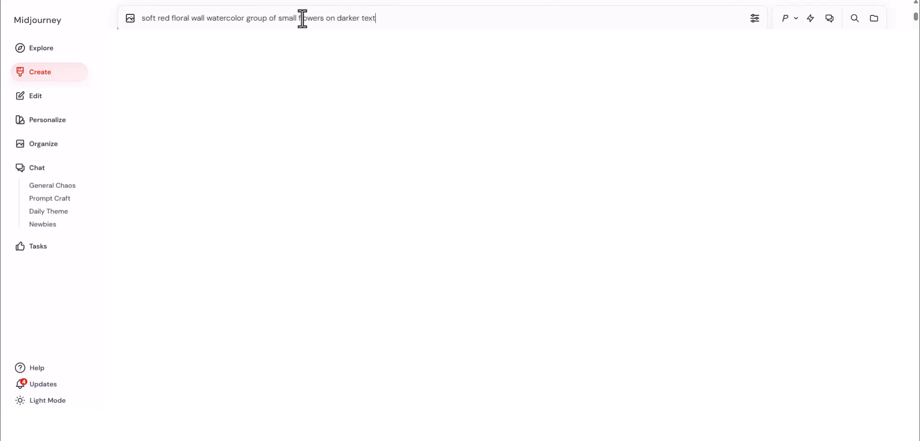
type(" flor")
type("al, detailed, matte")
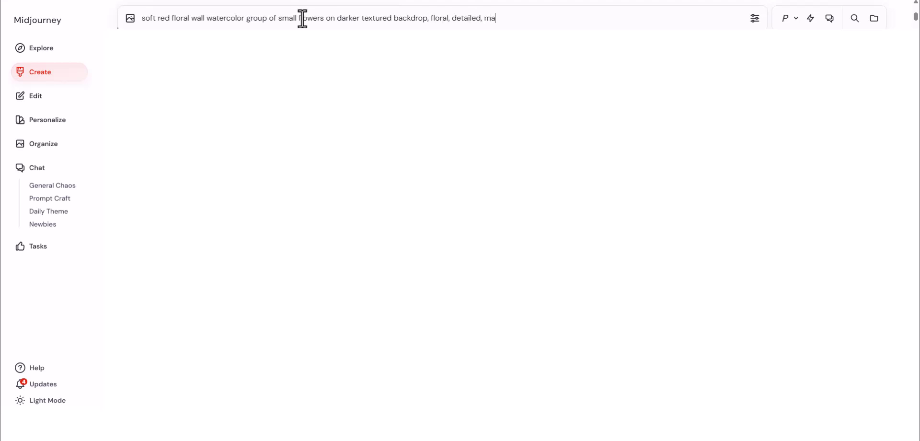
type(" --ar 2:3")
type(" --stylize 5000 --v 3")
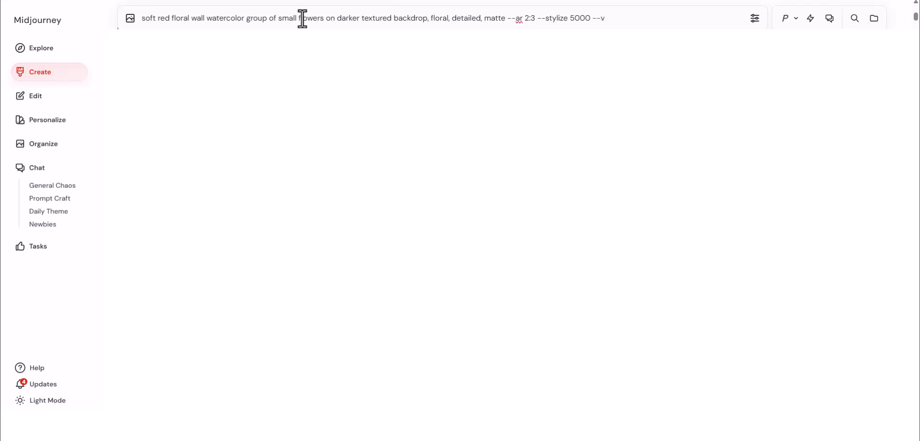
key("Return")
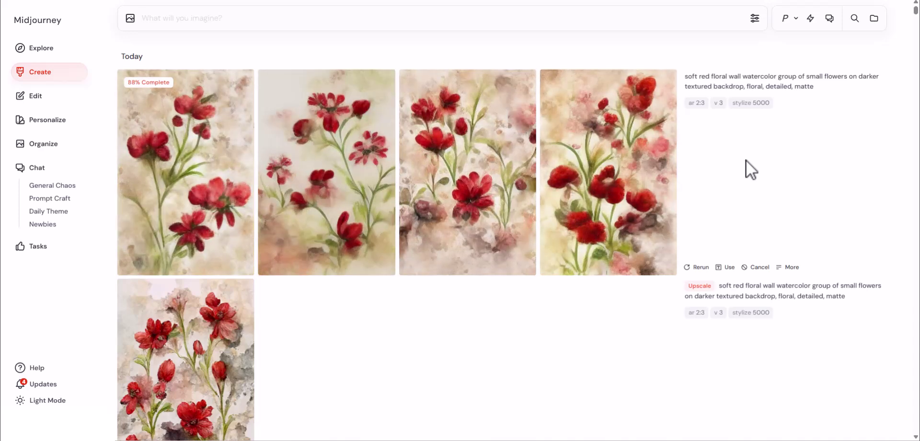
- Generate images from "soft white floral wall watercolor group of small flowers on darker textured backdrop, floral, detailed, matte --ar 2:3 --stylize 5000 --v 3"
type("soft")
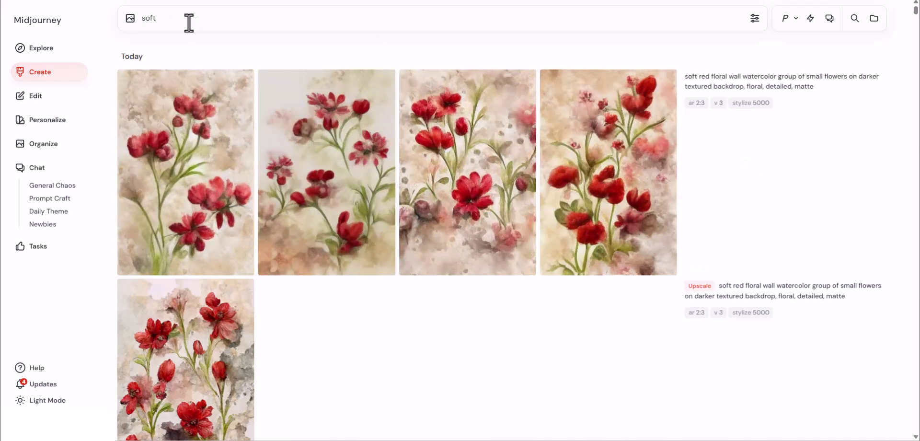
type(" white floral wall watercolor group of small flowers on darker tex")
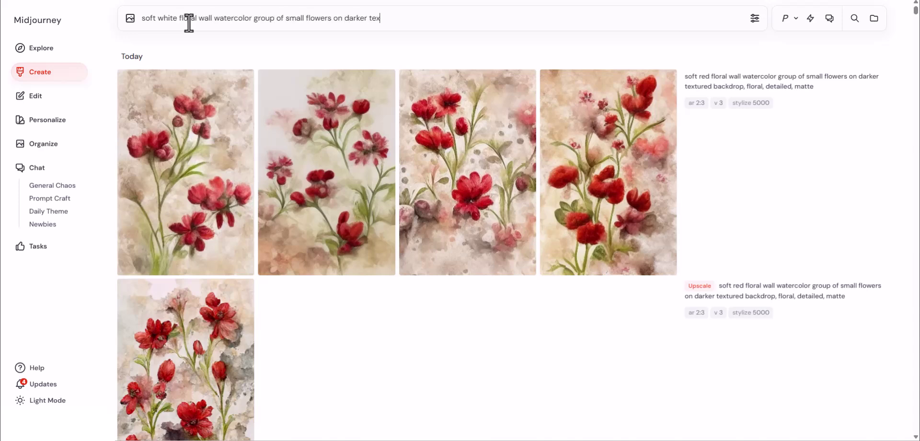
type("tured backdrop, floral, detailed, ma")
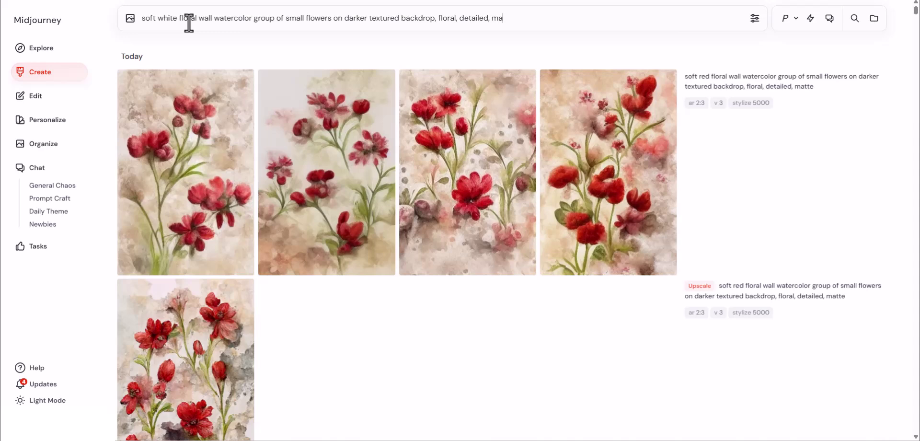
type("tte --ar 2:3 --stylize 5000 --v")
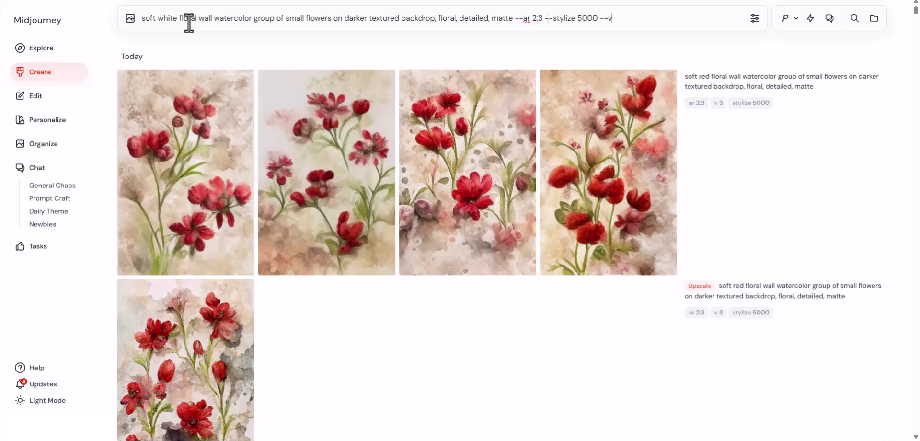
type(" 3")
key("Return")
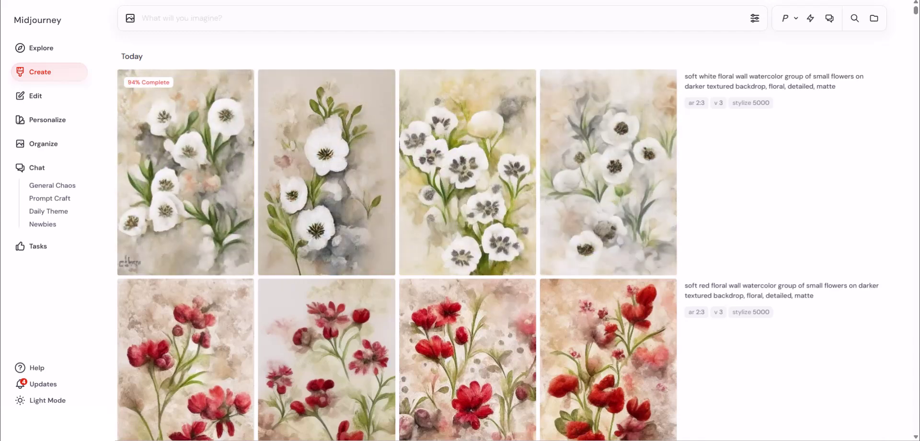
- Generate the white floral backdrop prompt again with only --ar 2:3, leaving out the stylize and version parameters
left_click(555, 19)
type("soft white floral wall watercolor group of small flowers on darker textured backdrop, floral, detailed, matte --ar 2:3")
key("Return")
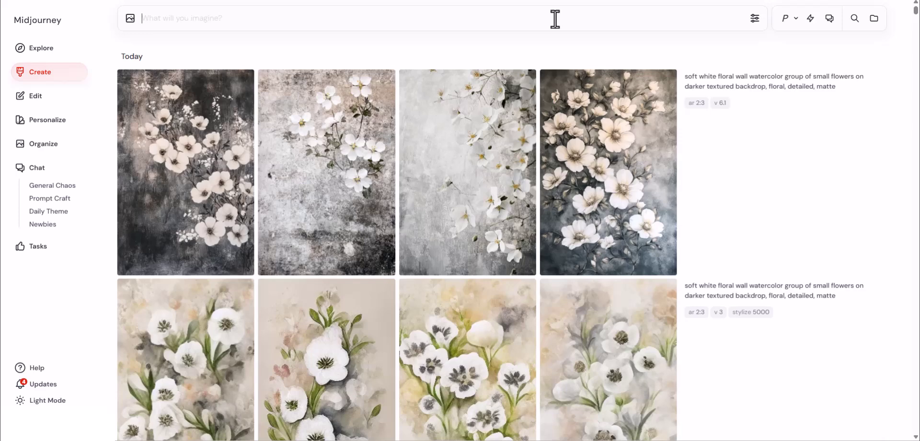
- Reuse the prompt "soft red floral wall watercolor group of small flowers on darker textured backdrop, floral, detailed, matte" and generate from it
scroll(813, 234, "down", 5)
left_click(728, 273)
scroll(729, 273, "up", 5)
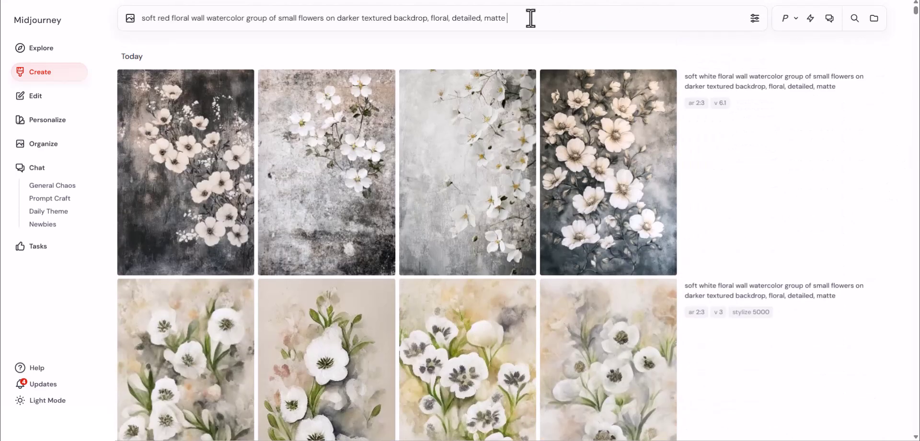
key("Return")
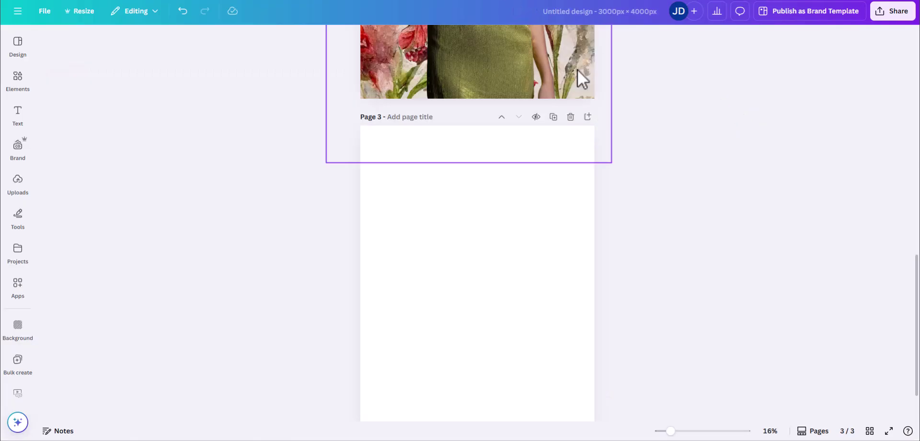
- In Canva, place the uploaded red floral watercolor image on the blank page 3 and enlarge it to cover the whole page
scroll(603, 166, "down", 1)
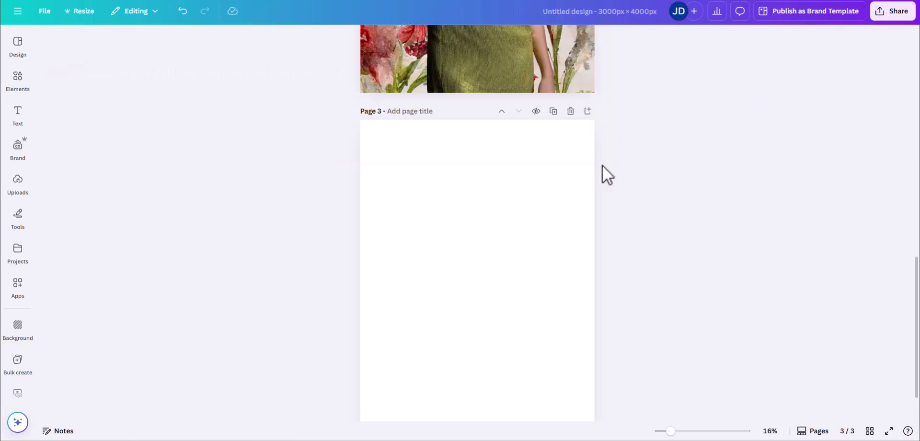
scroll(602, 166, "down", 1)
left_click(18, 182)
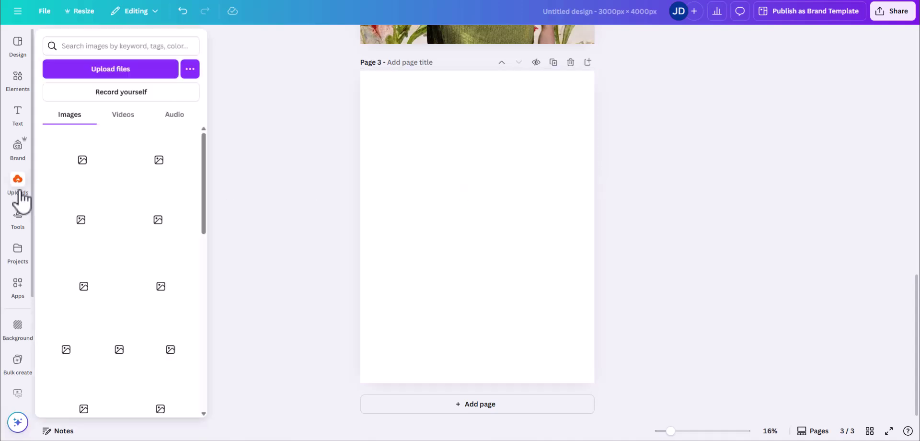
left_click_drag(81, 160, 414, 167)
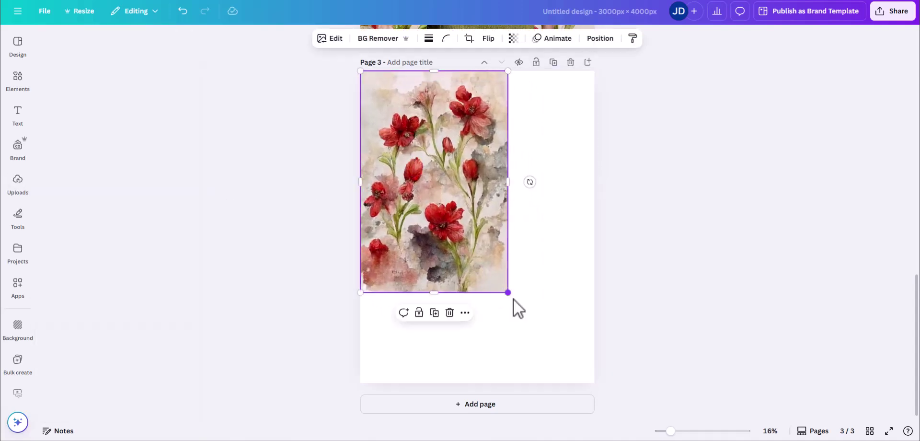
left_click_drag(509, 293, 631, 396)
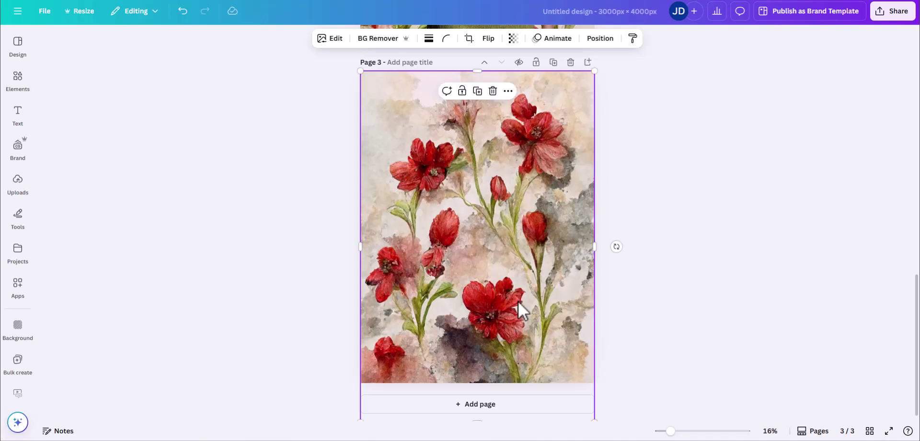
mouse_move(519, 300)
left_mouse_down()
mouse_move(517, 291)
mouse_move(513, 301)
left_mouse_up()
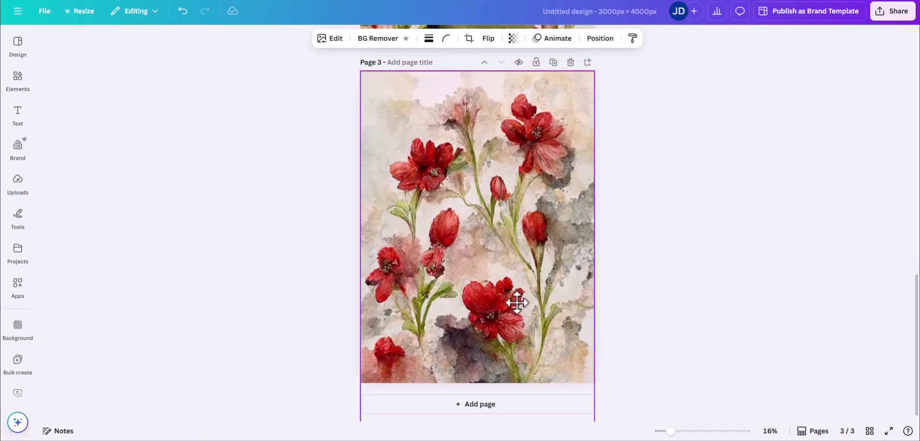
left_click(734, 323)
- Add the recently used photo of the standing woman in beige trousers to page 3 and remove its background
left_click(13, 85)
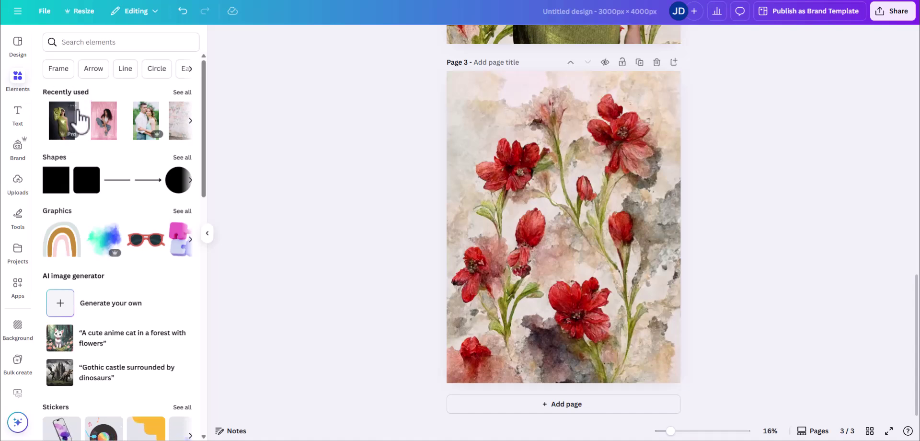
left_click(190, 121)
left_click(190, 121)
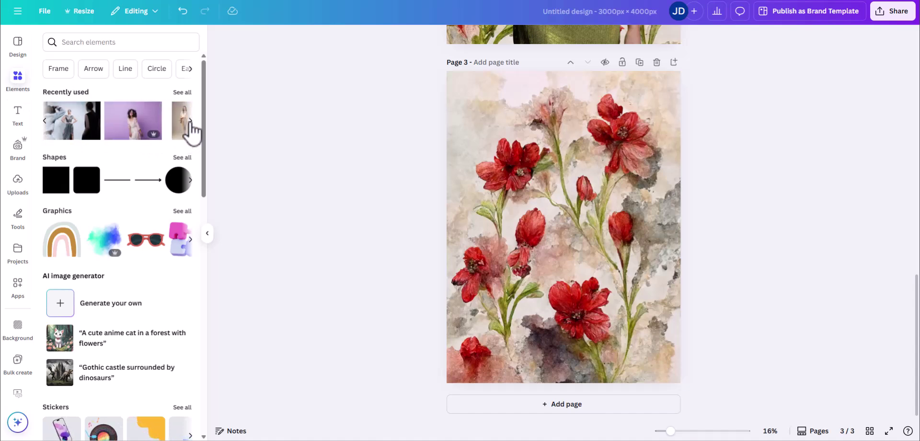
left_click(191, 124)
left_click(69, 120)
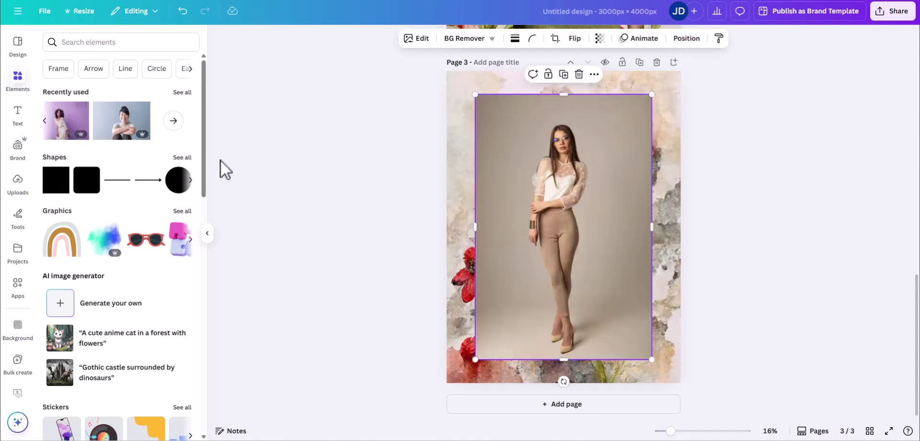
left_click(463, 39)
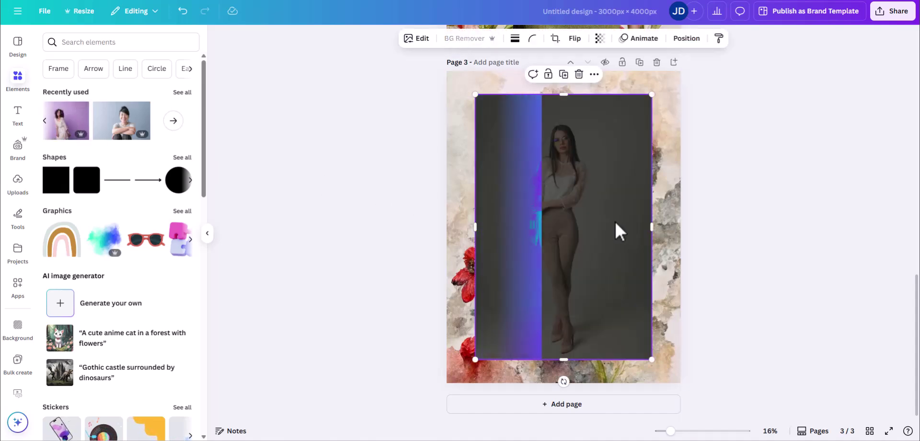
- Enlarge the cut-out woman and position her over the floral backdrop so she is cropped below the hips
left_click_drag(565, 222, 490, 403)
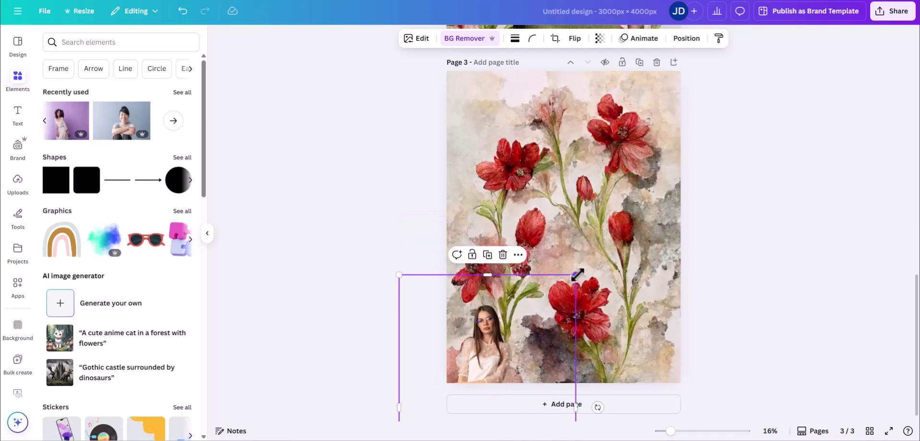
left_click_drag(575, 274, 755, 9)
left_click_drag(589, 206, 561, 341)
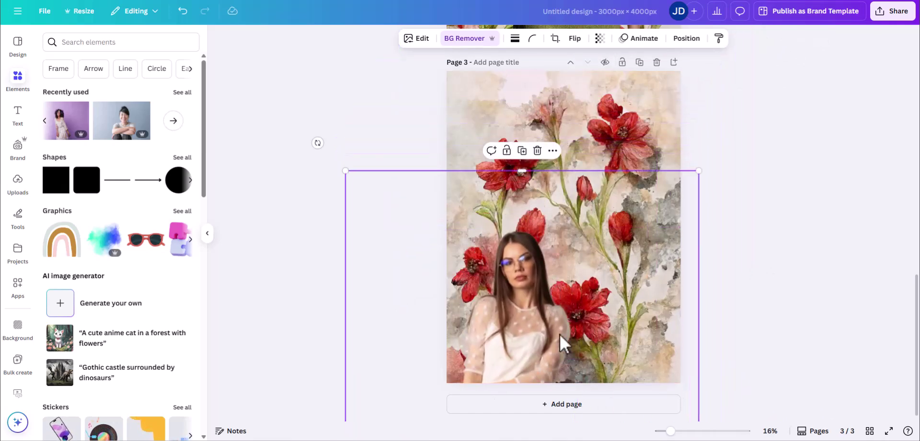
left_click_drag(699, 178, 810, 20)
left_click_drag(597, 232, 581, 247)
left_click(866, 250)
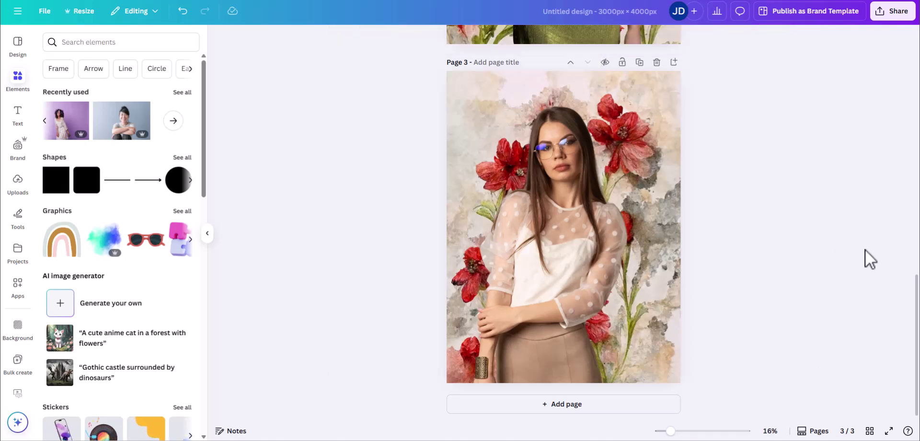
- Enlarge the woman slightly more and move her up so her head sits closer to the page's upper edge
left_click(565, 211)
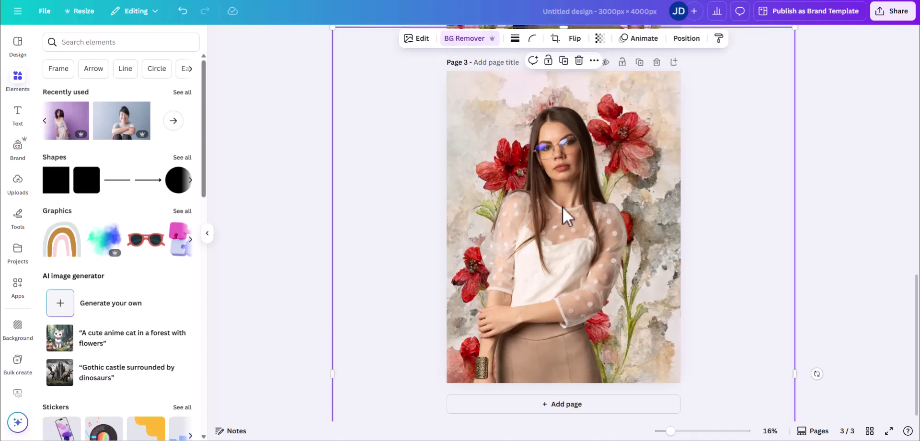
left_click_drag(564, 211, 553, 320)
left_click_drag(783, 135, 824, 75)
left_click_drag(587, 339, 577, 254)
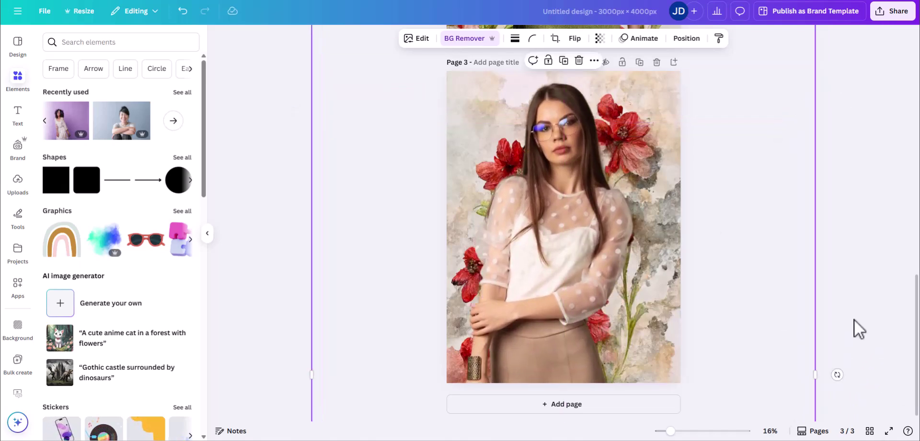
left_click(877, 295)
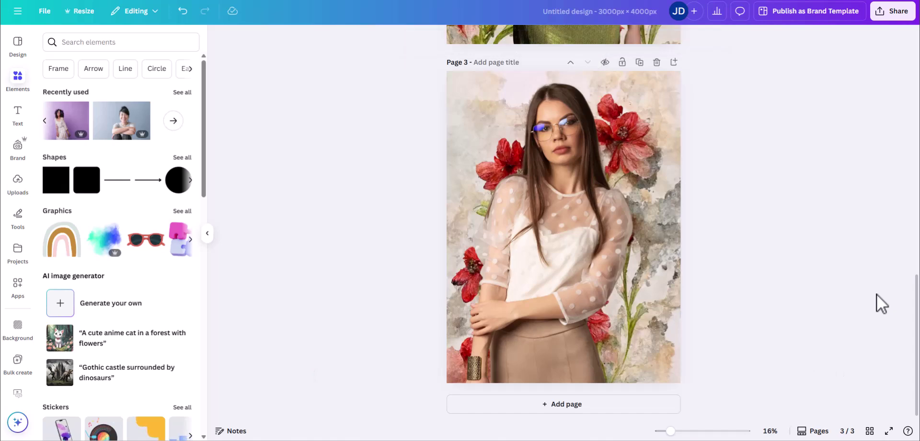
- Duplicate page 3 and delete the woman from the copy, leaving only the floral backdrop
left_click(639, 61)
left_click(536, 206)
key("Delete")
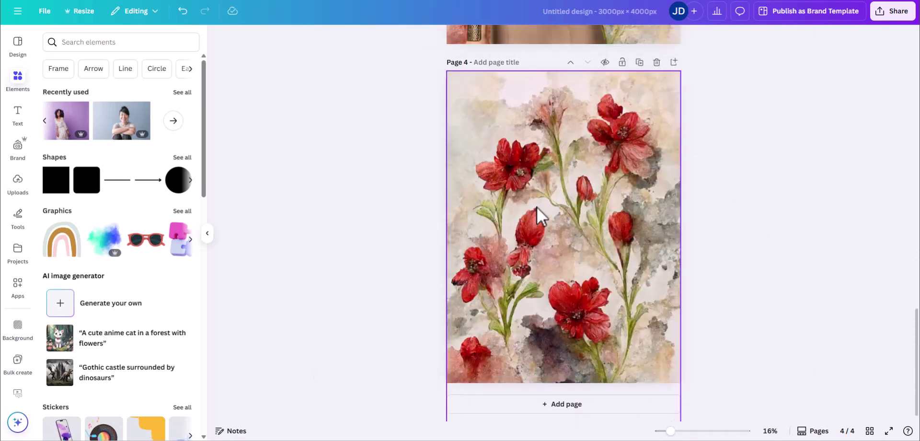
- Add the recently used photo of the woman in the green sequined dress to page 4 and remove its background
left_click(44, 122)
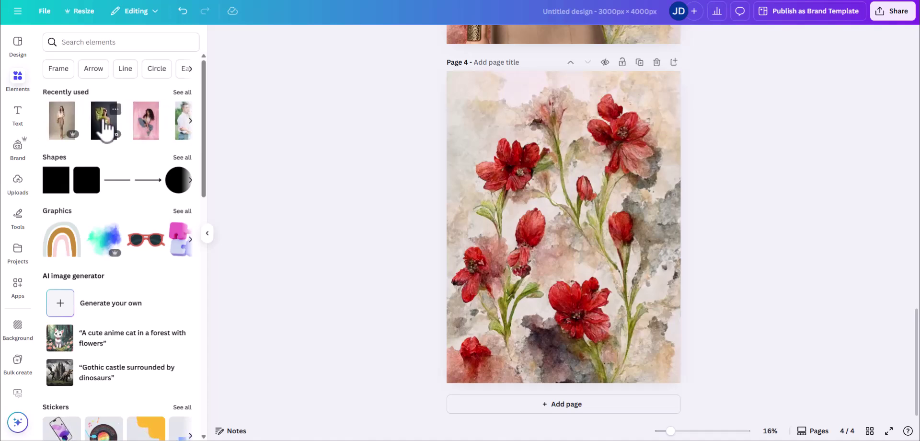
left_click(104, 123)
left_click(470, 40)
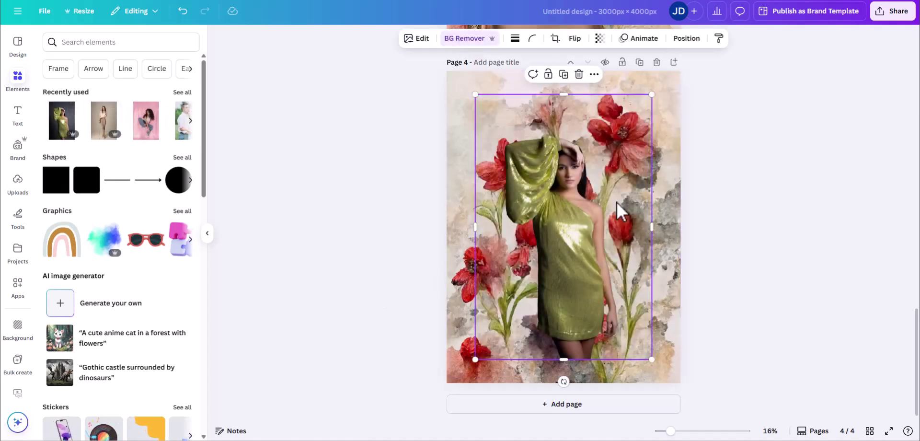
- Enlarge the cut-out woman and position her over the floral backdrop so her dress is cropped by the page's lower edge
left_click_drag(573, 254, 499, 384)
left_click_drag(582, 229, 758, 27)
left_click(813, 240)
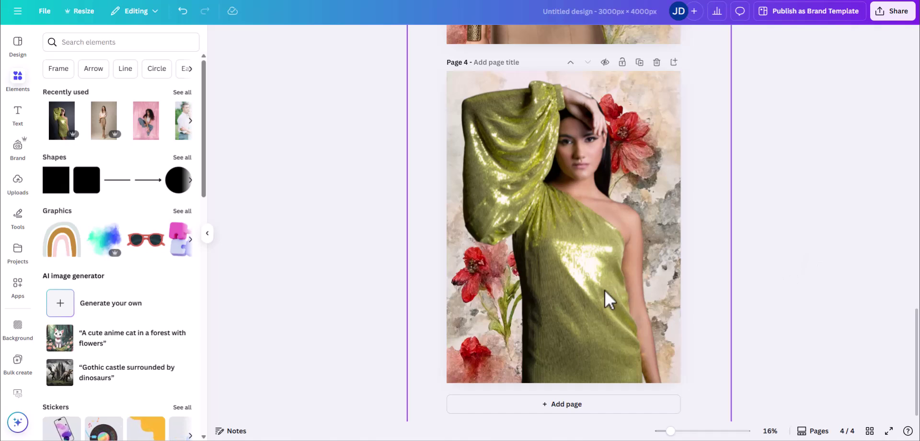
- Fine-tune the enlarged woman's placement on page 4 by shifting her slightly left and down over the flowers
left_click(600, 269)
left_click_drag(600, 266, 596, 267)
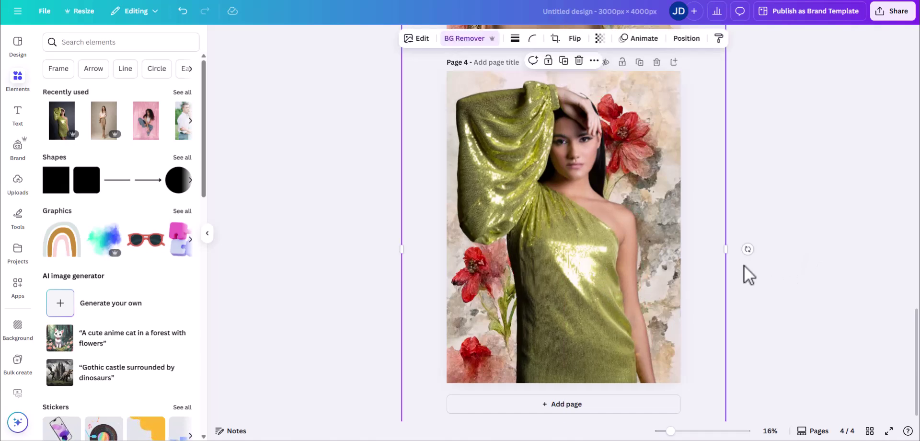
left_click(815, 269)
left_click(565, 235)
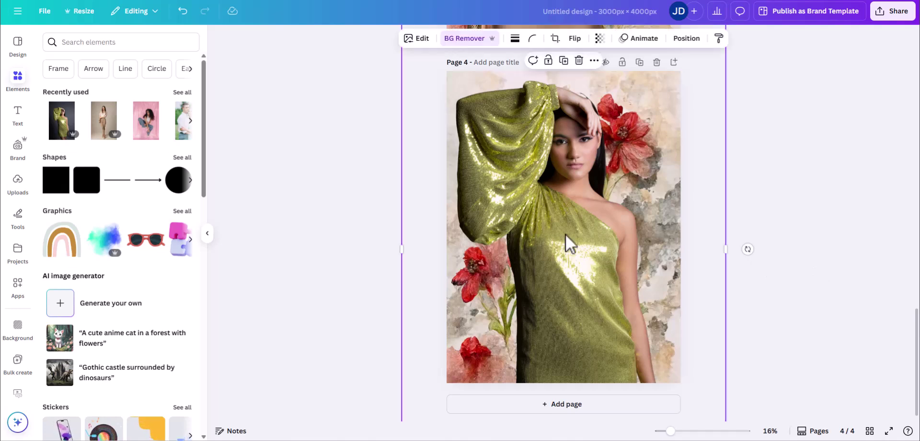
left_click_drag(565, 235, 567, 237)
left_click(766, 266)
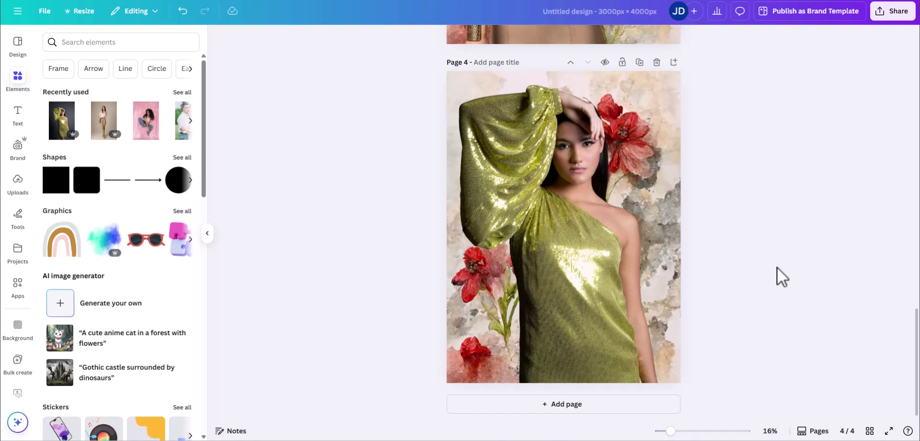
scroll(779, 276, "up", 5)
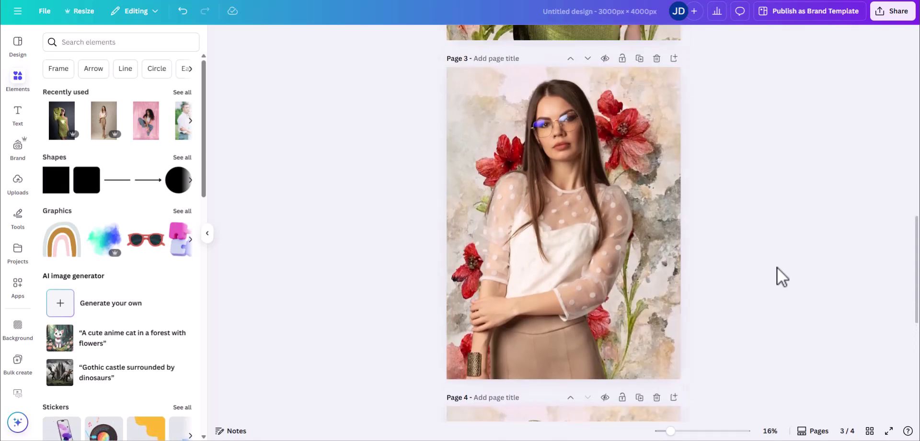